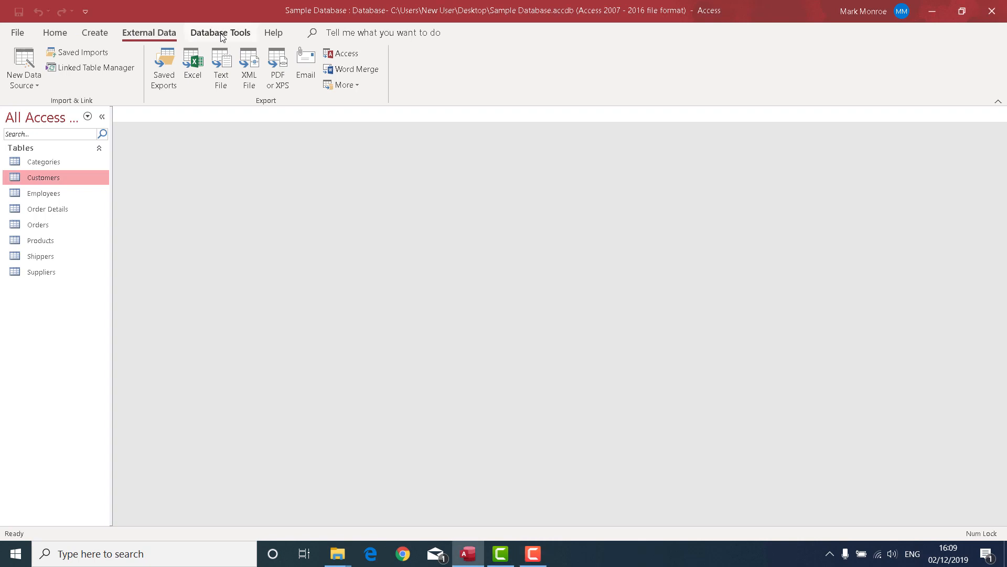
# Open the Relationships diagram and add all eight tables, from Categories to Suppliers, to it.
pyautogui.click(222, 35)
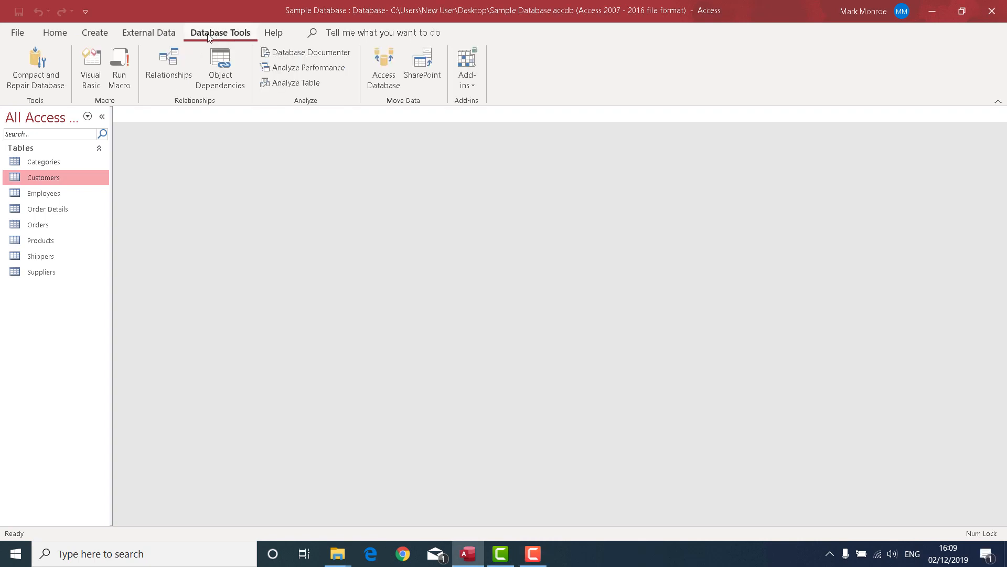
pyautogui.click(162, 64)
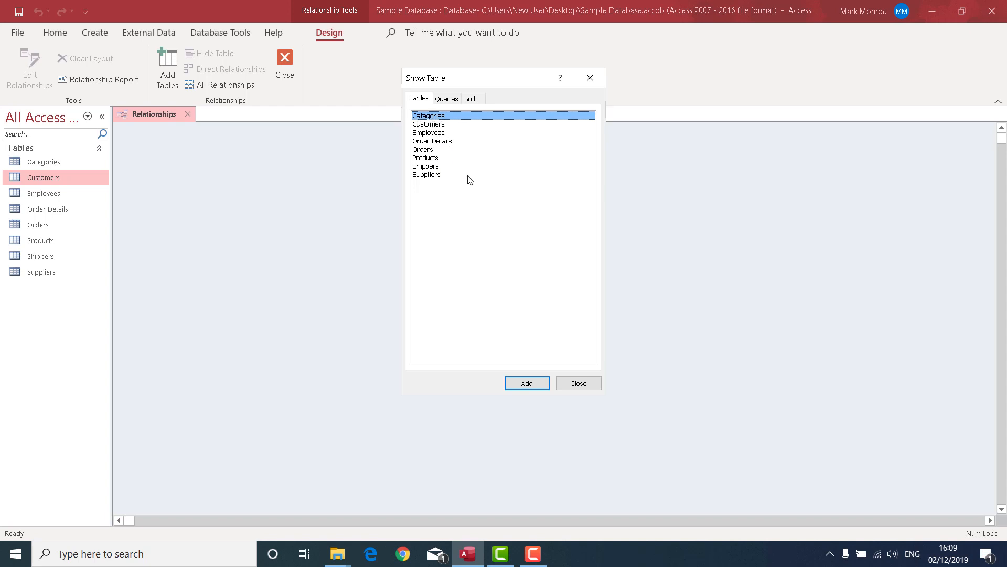
pyautogui.keyDown('shift'); pyautogui.click(432, 180); pyautogui.keyUp('shift')
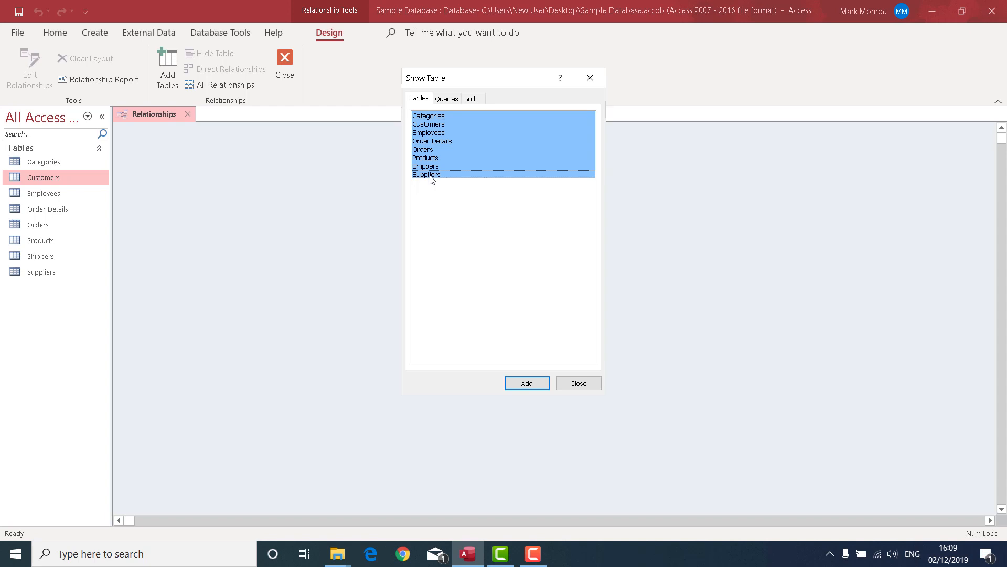
pyautogui.click(519, 388)
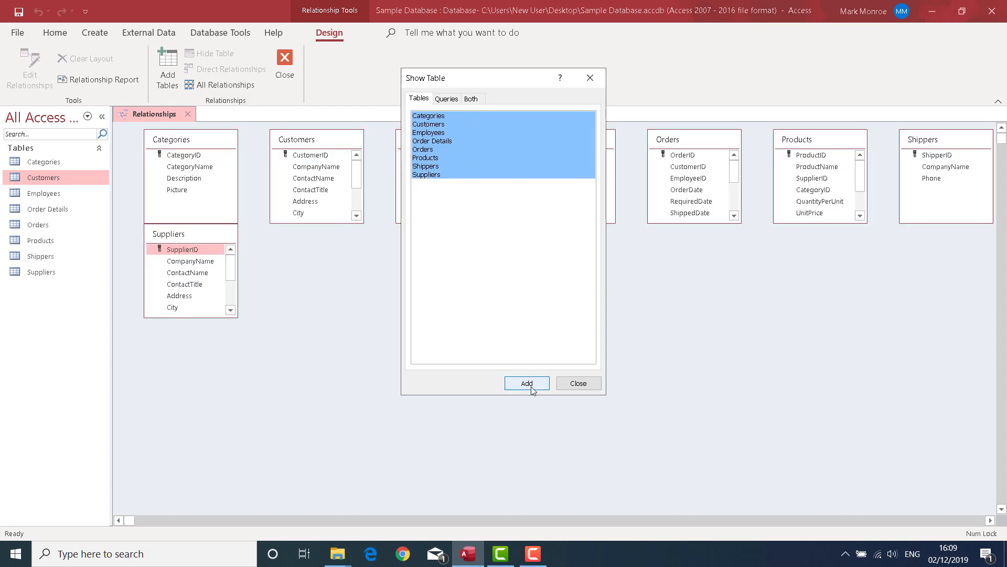
pyautogui.click(590, 387)
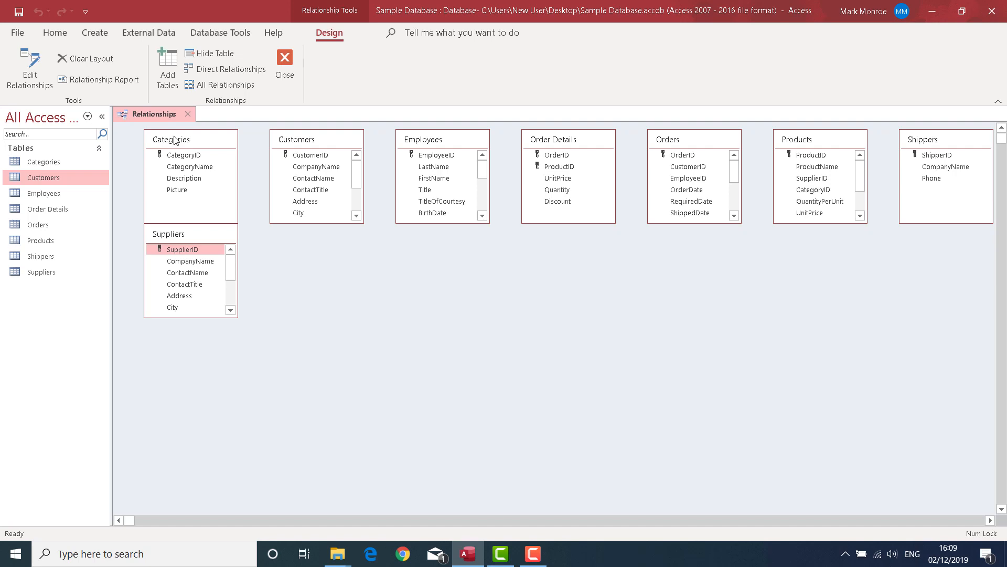
# Move Categories and Suppliers to the lower part of the diagram, and place Products at the far left, lengthened to show all its fields.
pyautogui.moveTo(192, 141); pyautogui.dragTo(405, 330)
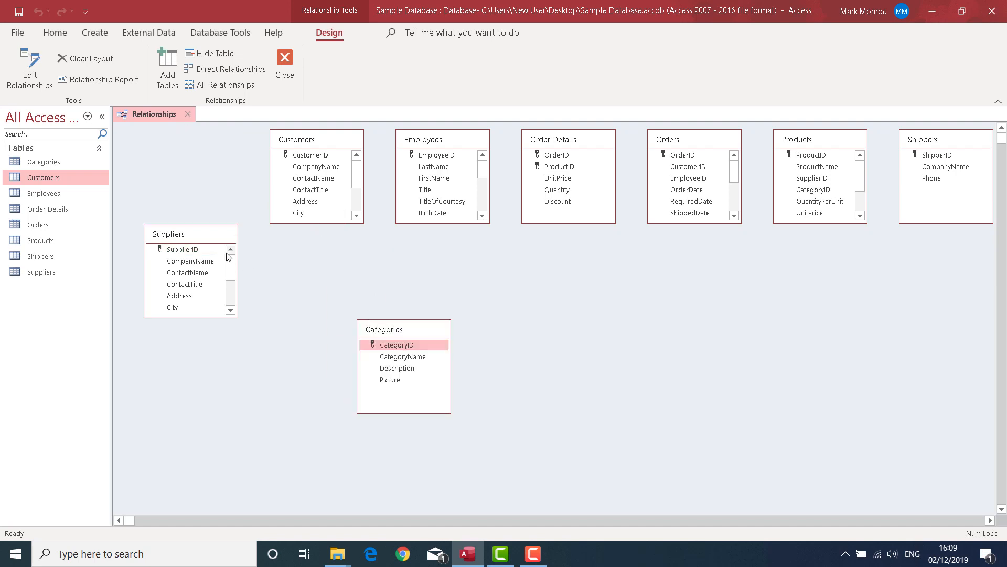
pyautogui.moveTo(211, 236); pyautogui.dragTo(633, 334)
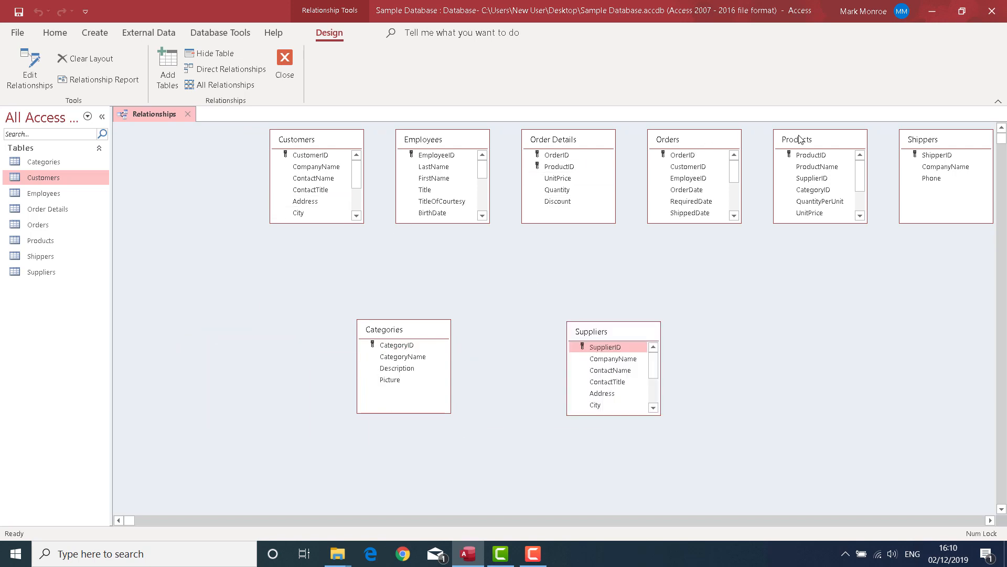
pyautogui.moveTo(796, 139); pyautogui.dragTo(153, 212)
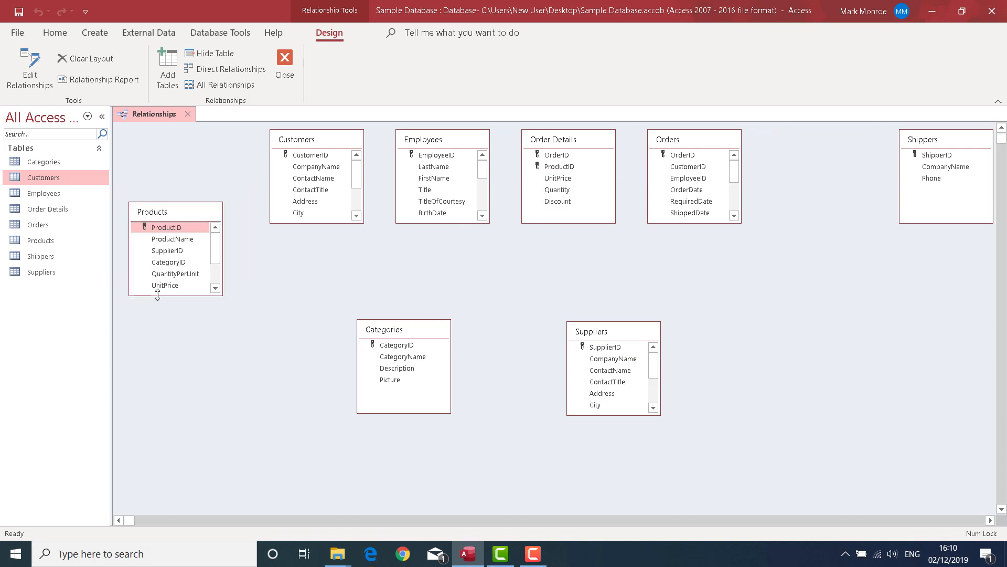
pyautogui.moveTo(158, 296); pyautogui.dragTo(174, 399)
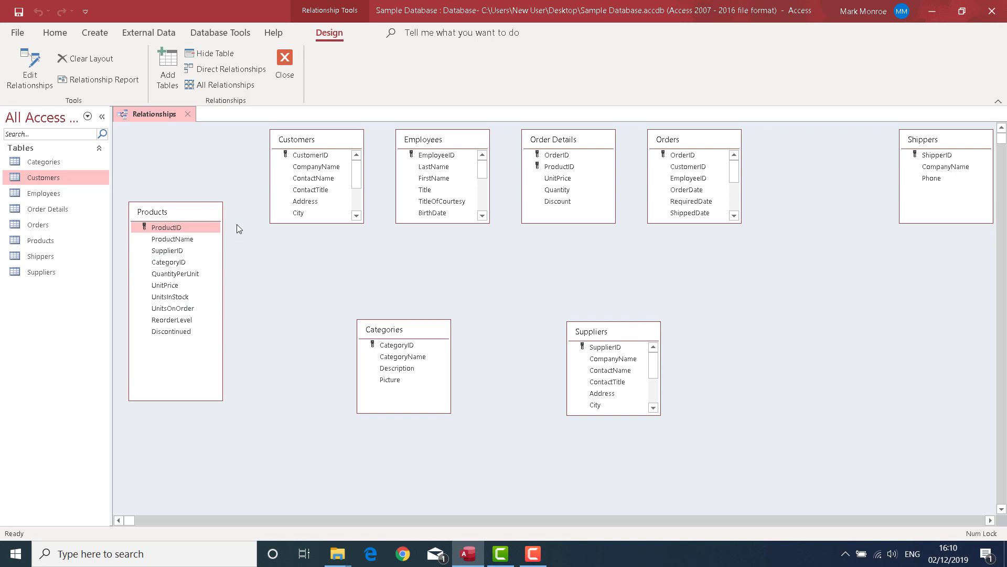
# Place Order Details beside Products, Orders near the diagram's centre, and Customers and Employees on the far side of Suppliers.
pyautogui.moveTo(329, 138); pyautogui.dragTo(827, 293)
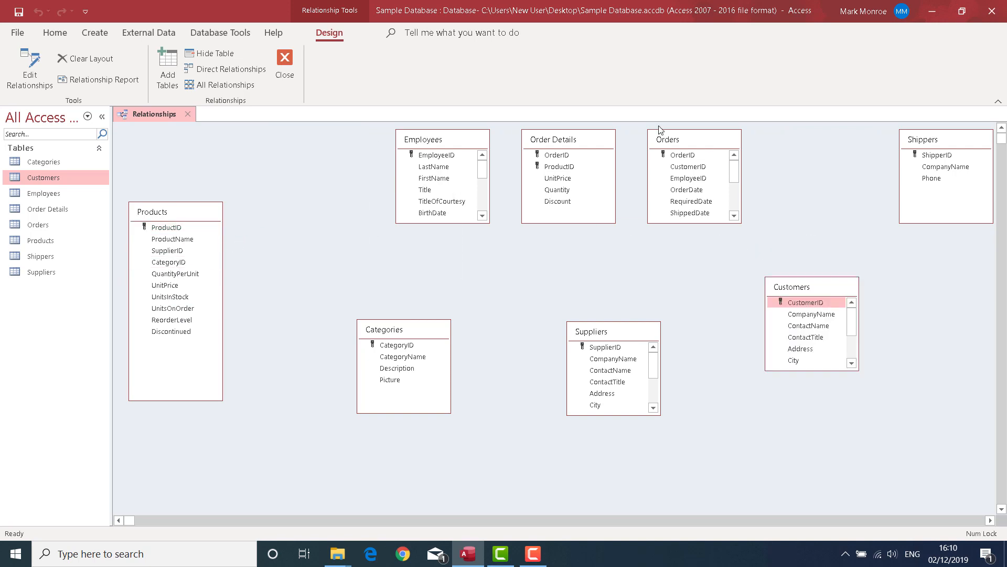
pyautogui.moveTo(588, 139); pyautogui.dragTo(333, 138)
pyautogui.moveTo(331, 223); pyautogui.dragTo(335, 211)
pyautogui.moveTo(449, 140); pyautogui.dragTo(765, 354)
pyautogui.click(698, 145)
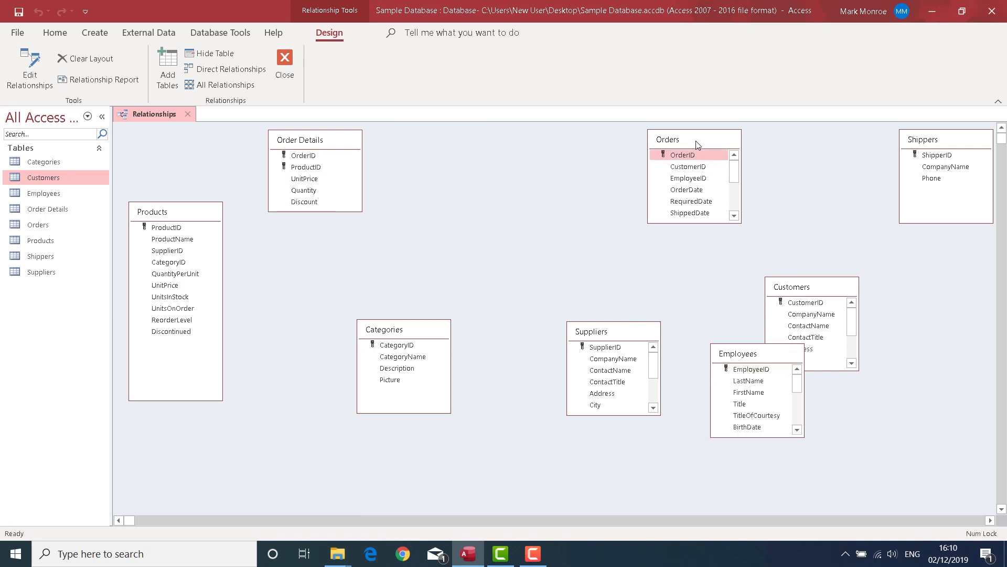
pyautogui.moveTo(697, 145); pyautogui.dragTo(527, 221)
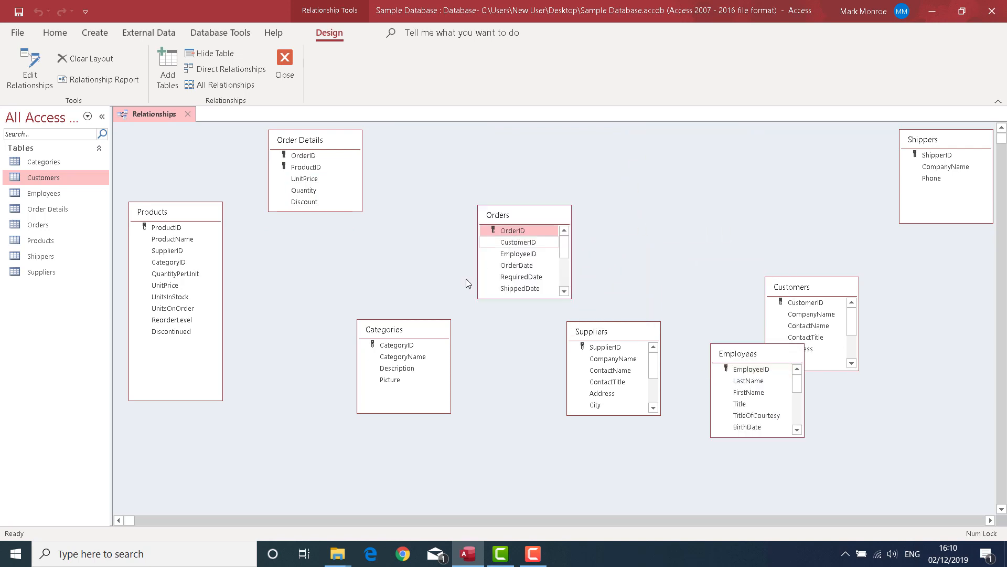
# Move Categories aside, place Suppliers below Order Details with all its fields showing, and separate Customers and Shippers from Employees.
pyautogui.moveTo(414, 327); pyautogui.dragTo(529, 423)
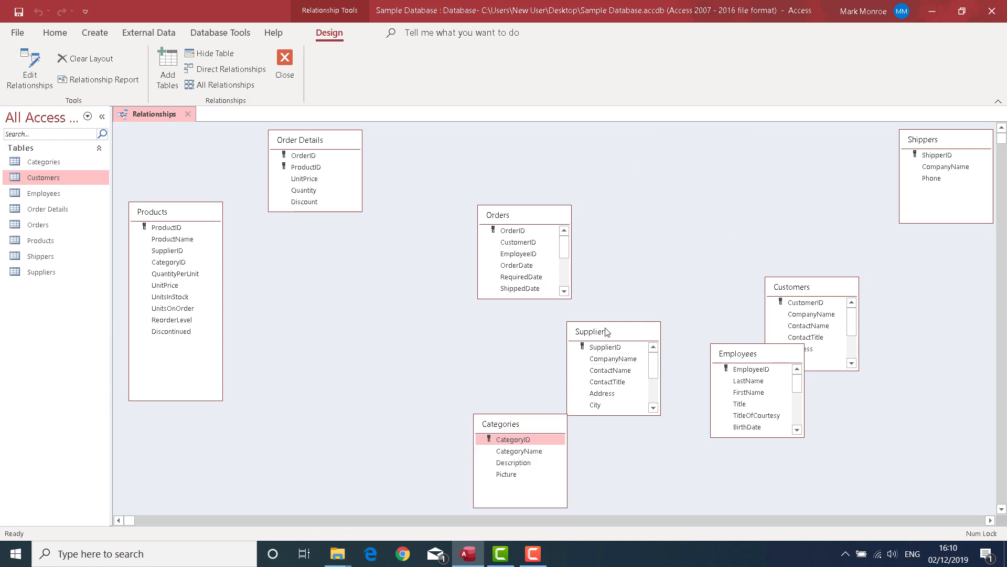
pyautogui.moveTo(607, 331); pyautogui.dragTo(309, 240)
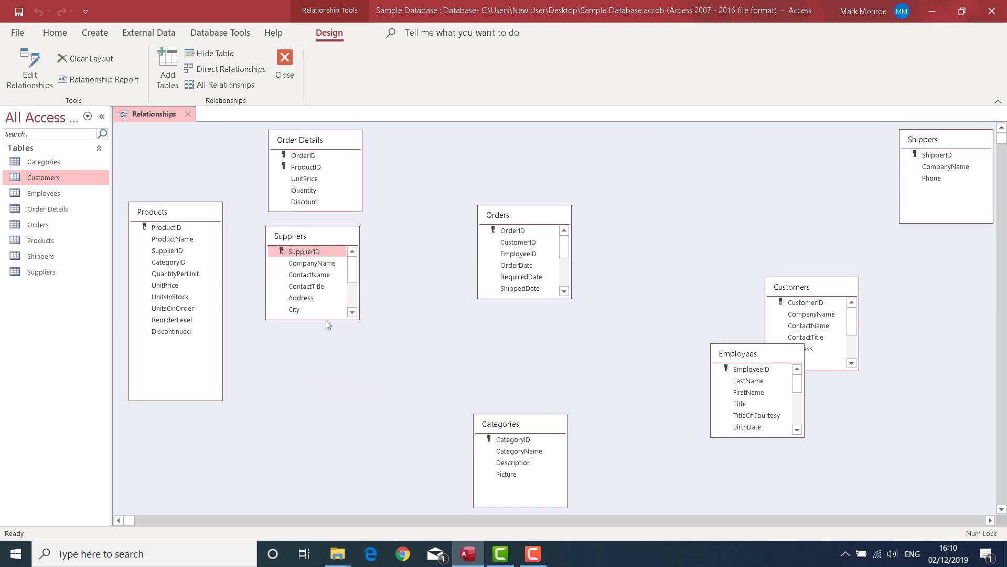
pyautogui.moveTo(327, 319); pyautogui.dragTo(325, 395)
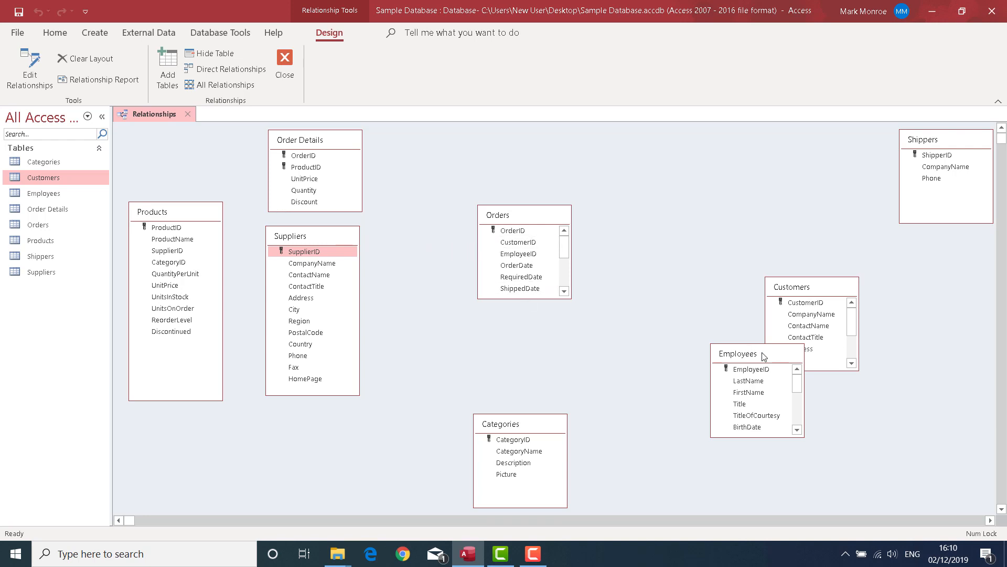
pyautogui.moveTo(806, 288); pyautogui.dragTo(792, 253)
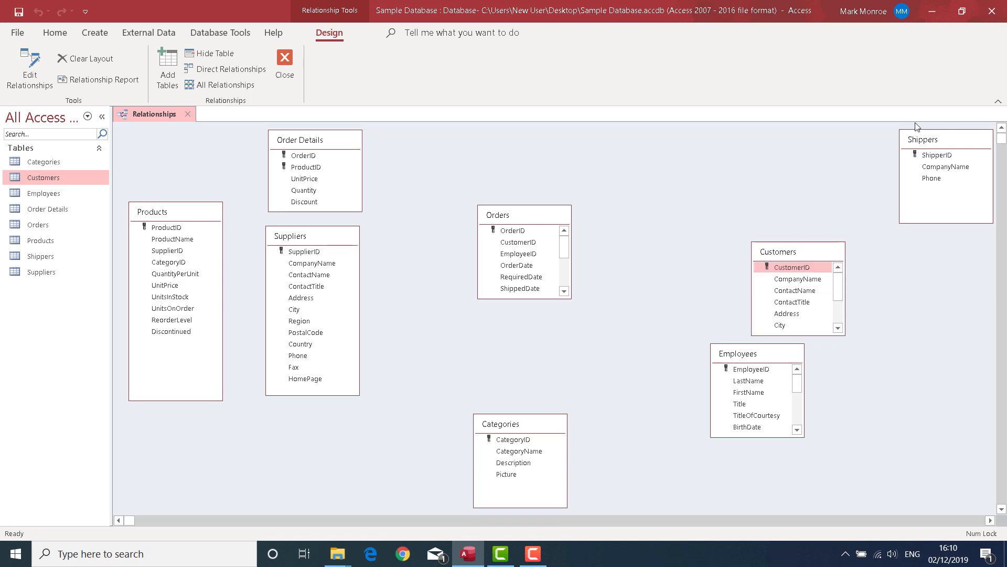
pyautogui.moveTo(933, 145); pyautogui.dragTo(870, 400)
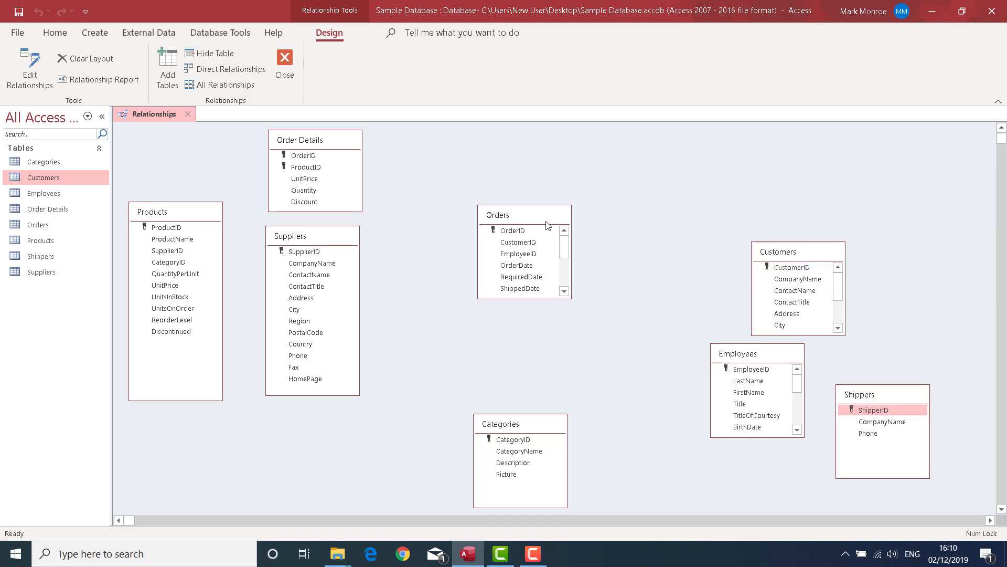
# Lengthen the Orders table to show all its fields, and place a slightly shortened Categories table directly below Suppliers.
pyautogui.moveTo(531, 217); pyautogui.dragTo(508, 202)
pyautogui.moveTo(507, 281); pyautogui.dragTo(507, 385)
pyautogui.moveTo(534, 426); pyautogui.dragTo(326, 414)
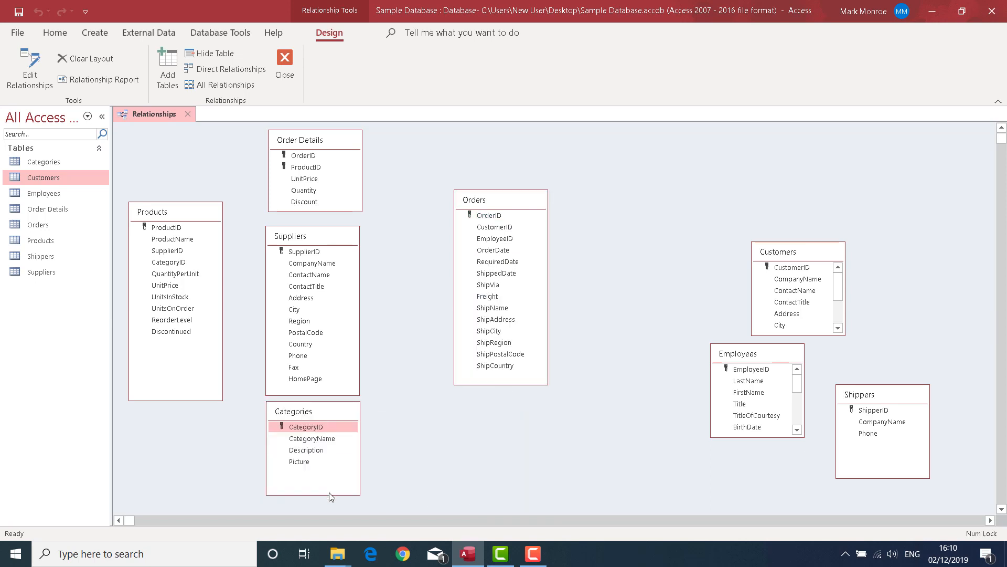
pyautogui.moveTo(329, 494); pyautogui.dragTo(332, 482)
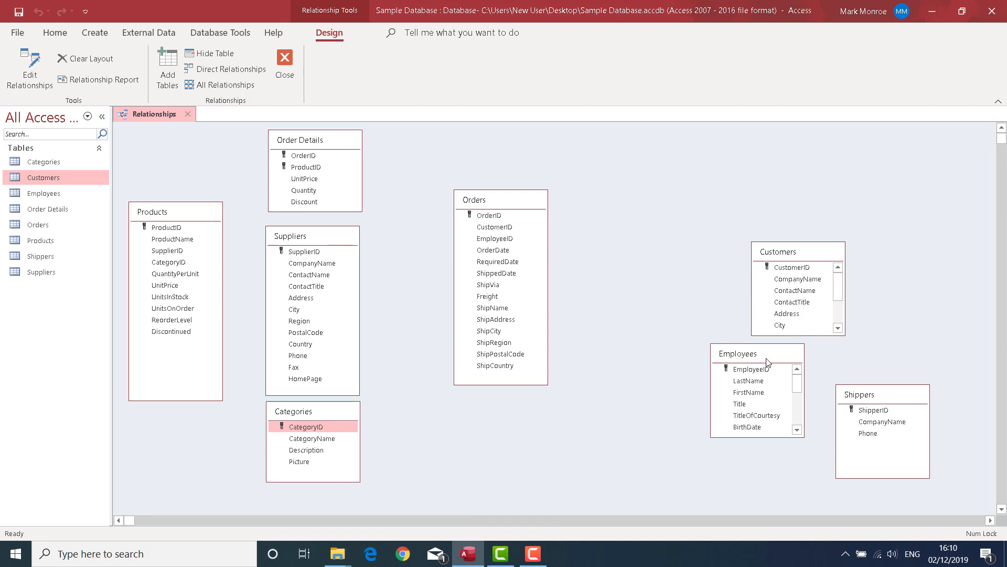
# Spread out Shippers, Employees and Customers to the right of Orders, with Shippers lowest and Customers highest.
pyautogui.moveTo(767, 361); pyautogui.dragTo(922, 273)
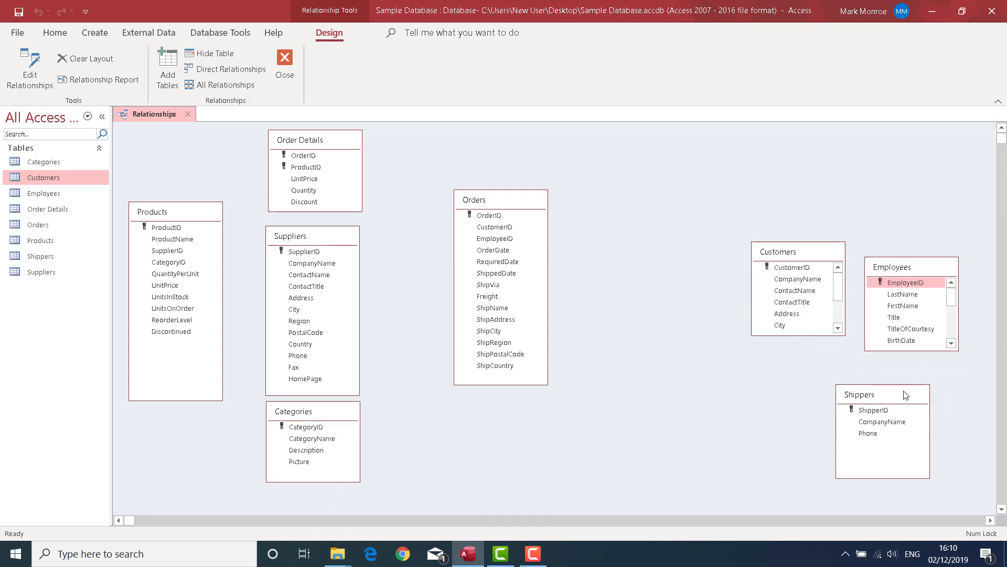
pyautogui.moveTo(907, 394); pyautogui.dragTo(663, 418)
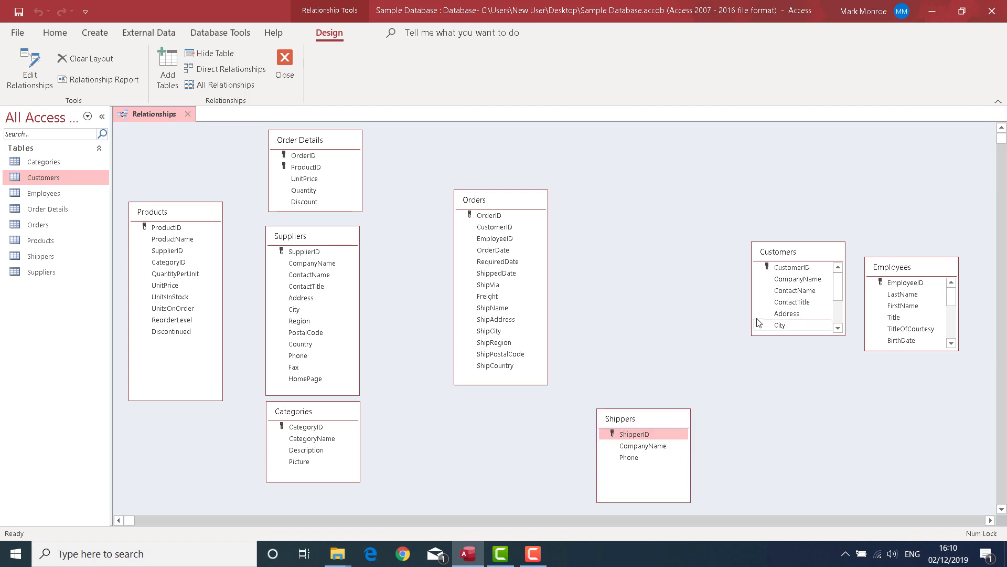
pyautogui.moveTo(793, 261); pyautogui.dragTo(907, 157)
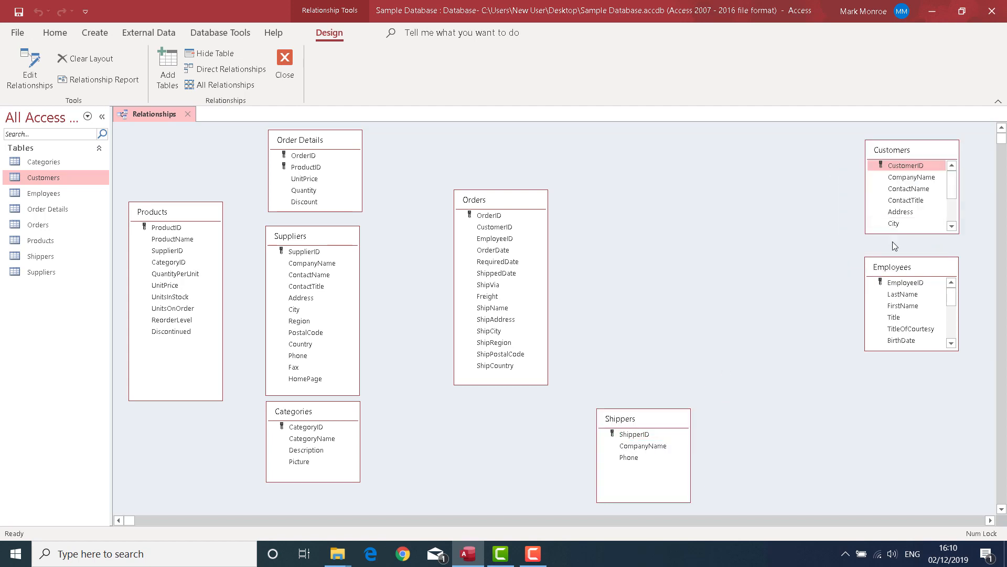
pyautogui.moveTo(910, 271); pyautogui.dragTo(802, 282)
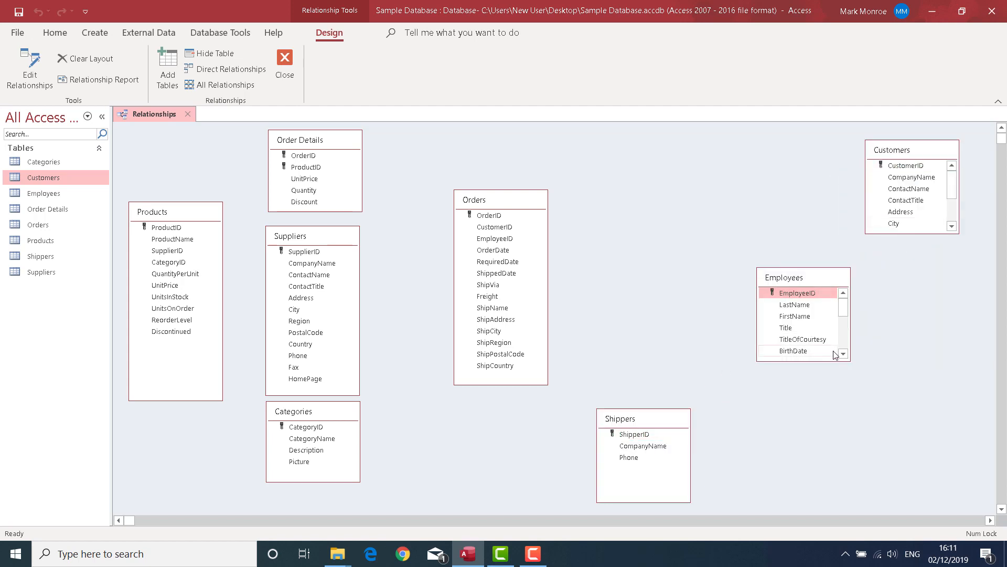
# Lengthen the Employees and Customers tables to show all their fields, and nudge Customers slightly up and outward.
pyautogui.moveTo(828, 362); pyautogui.dragTo(842, 495)
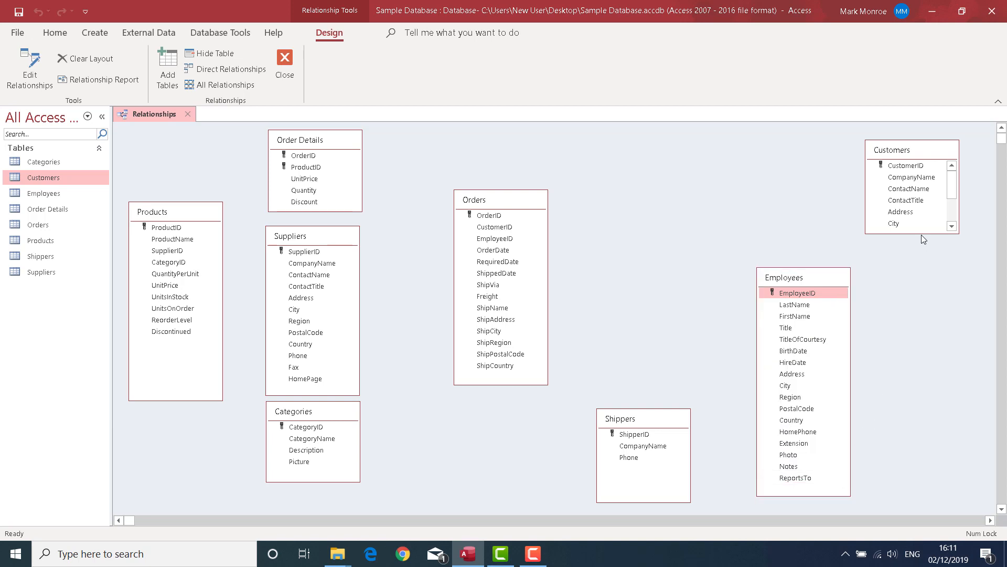
pyautogui.moveTo(922, 233); pyautogui.dragTo(926, 340)
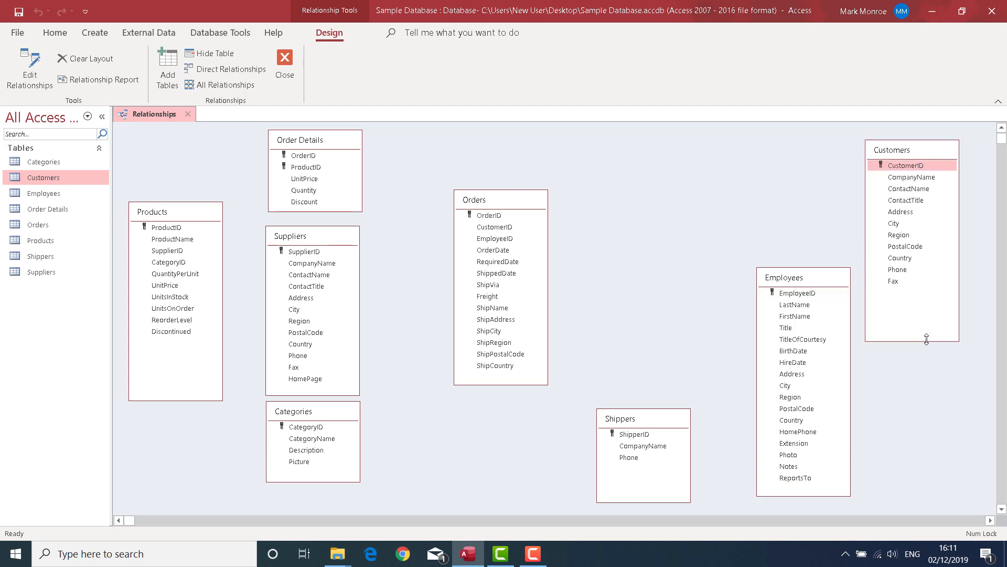
pyautogui.moveTo(914, 153); pyautogui.dragTo(919, 150)
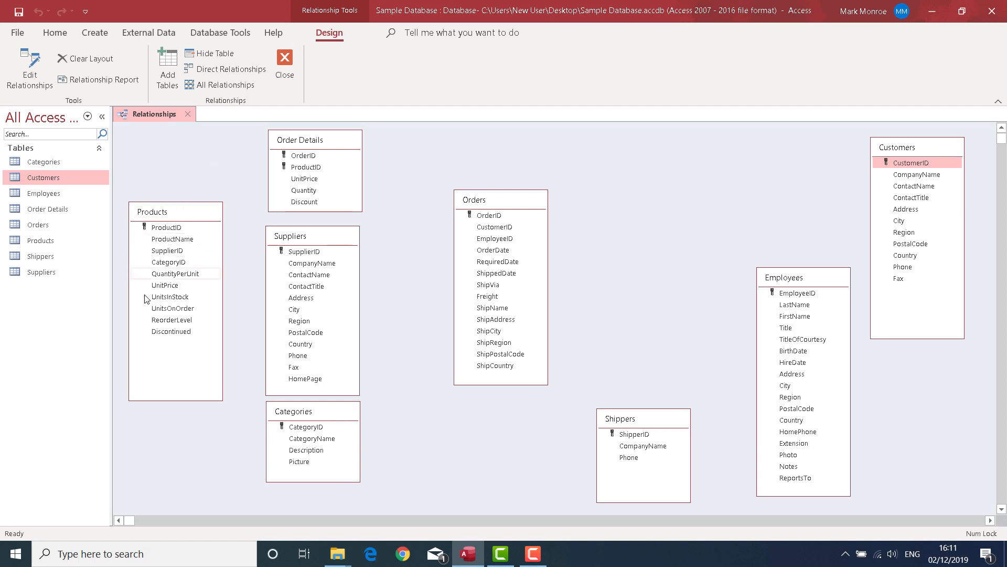
# Create a relationship from ProductID in Products to ProductID in Order Details, without enforcing referential integrity.
pyautogui.click(171, 228)
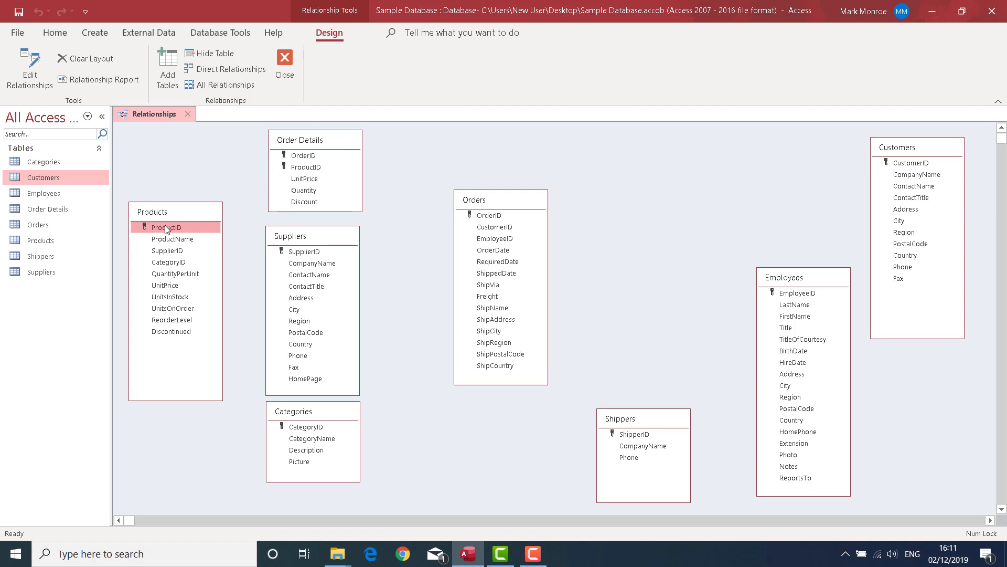
pyautogui.moveTo(164, 227); pyautogui.dragTo(302, 169)
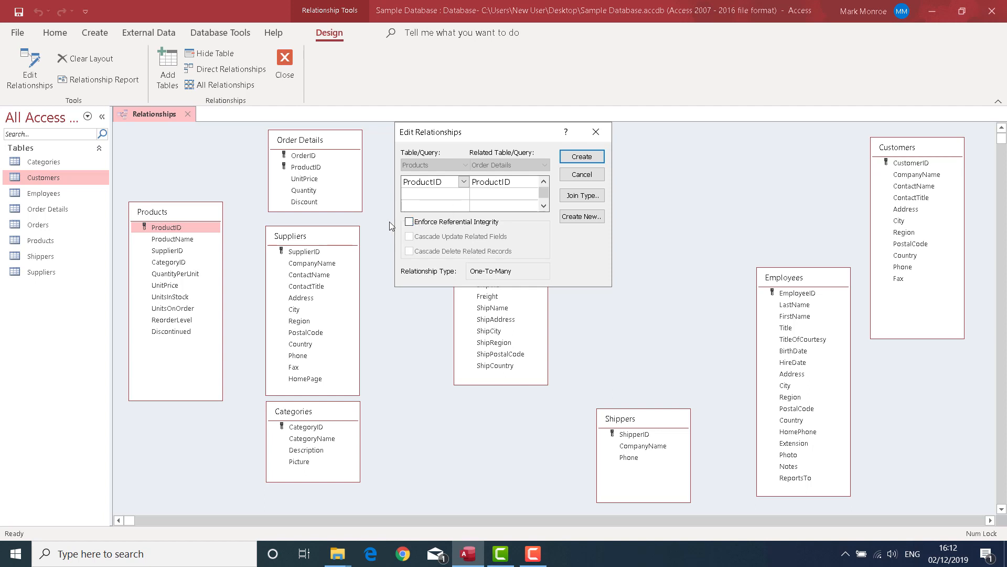
pyautogui.click(579, 158)
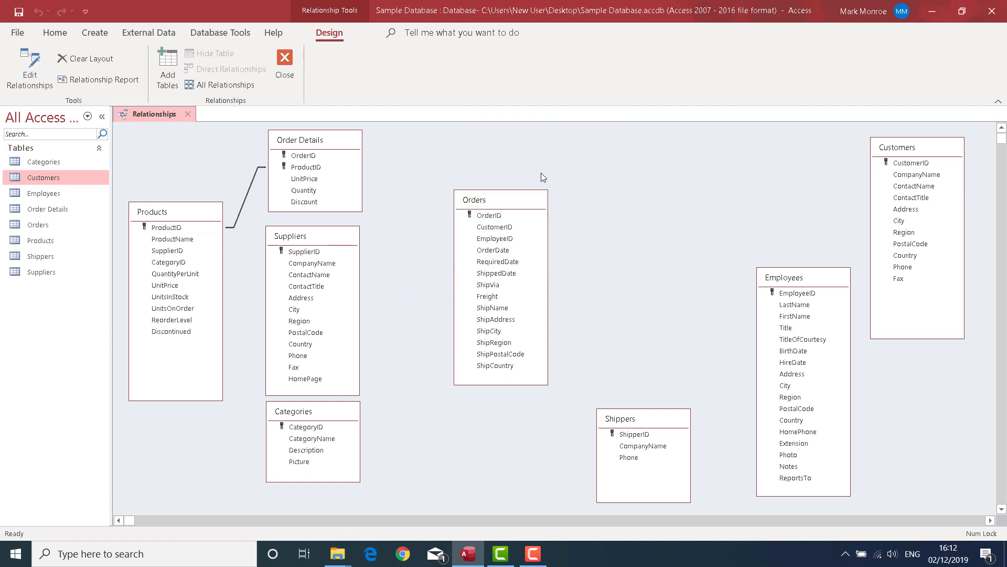
# Edit the relationship between Products and Order Details to enforce referential integrity.
pyautogui.doubleClick(248, 193)
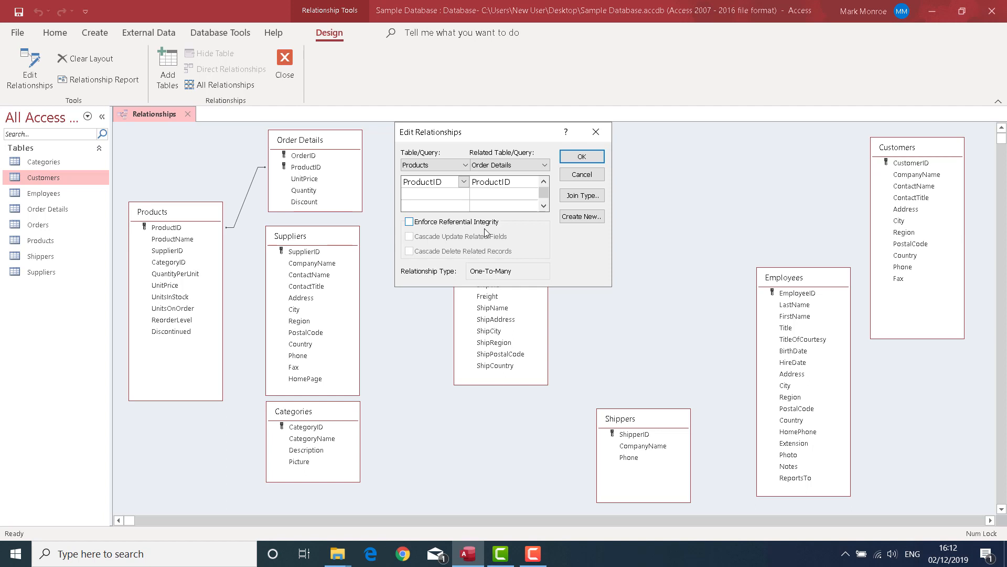
pyautogui.click(409, 222)
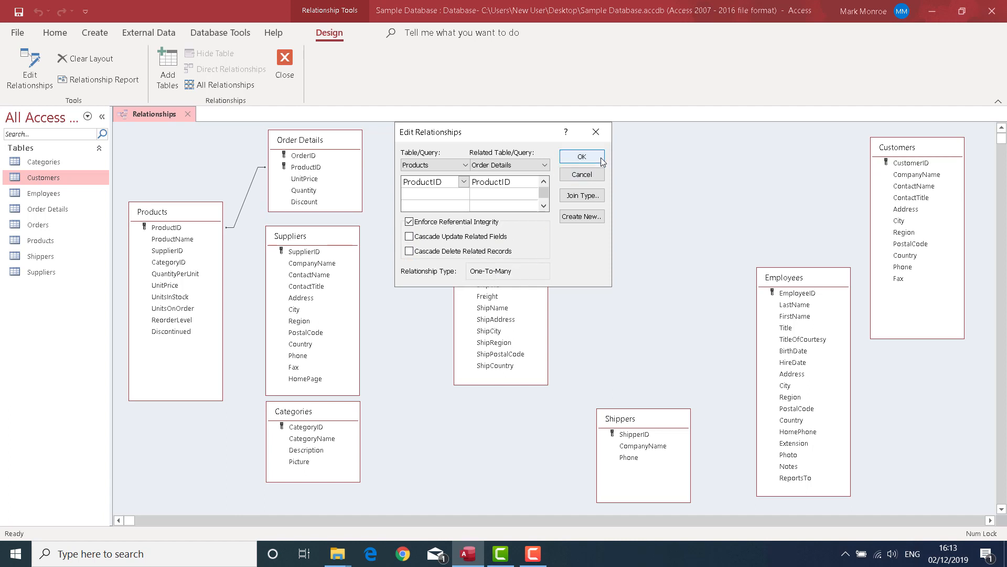
pyautogui.click(581, 156)
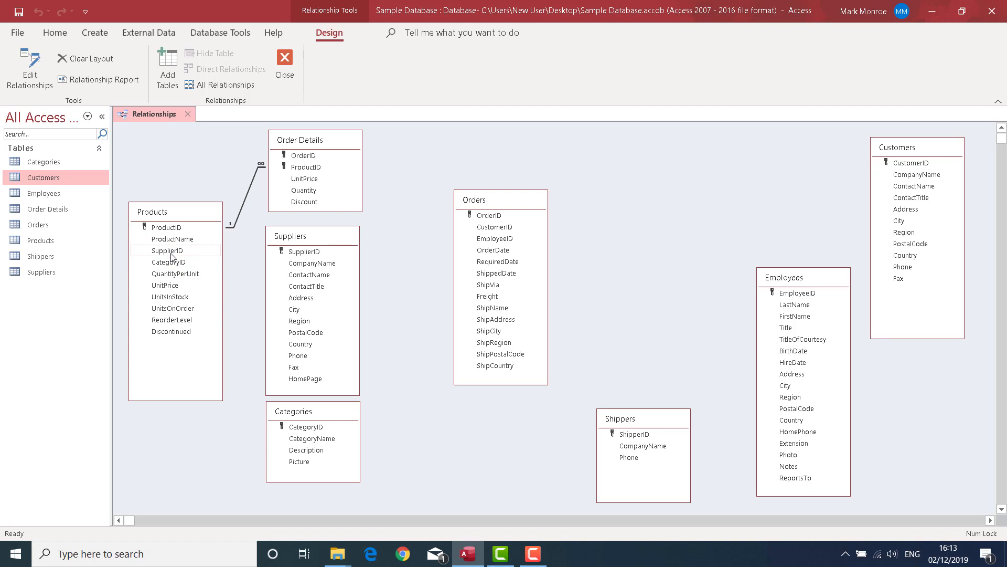
# Create a relationship between SupplierID in Products and SupplierID in Suppliers, enforcing referential integrity.
pyautogui.moveTo(172, 256); pyautogui.dragTo(304, 256)
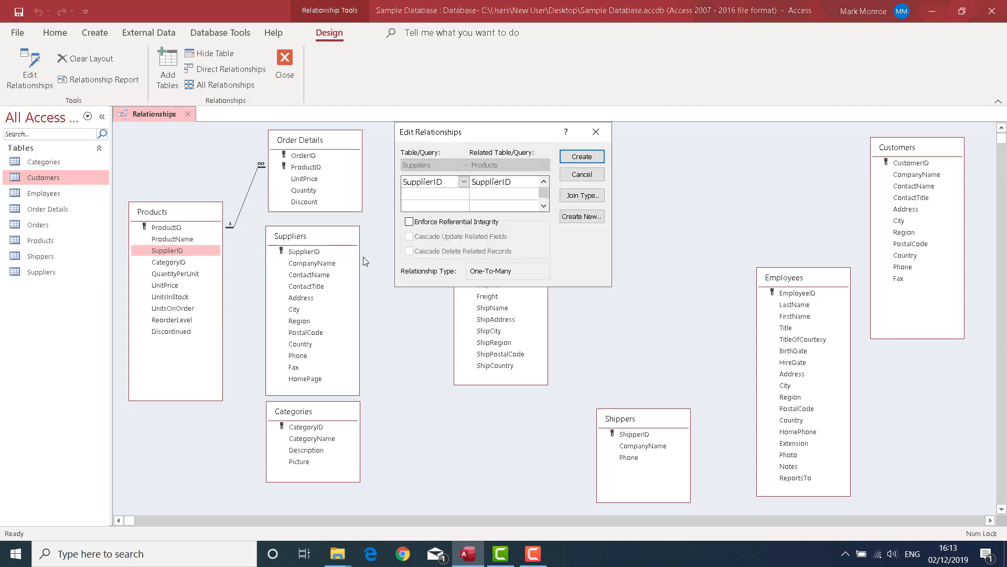
pyautogui.click(409, 221)
pyautogui.click(577, 157)
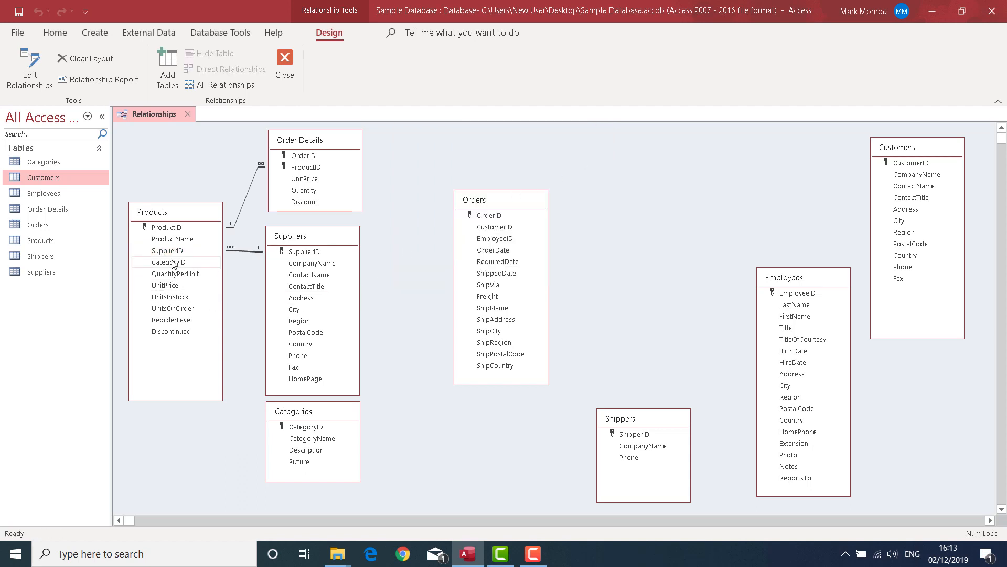
# Create a relationship from CategoryID in Products to CategoryID in Categories, enforcing referential integrity.
pyautogui.moveTo(173, 263); pyautogui.dragTo(287, 428)
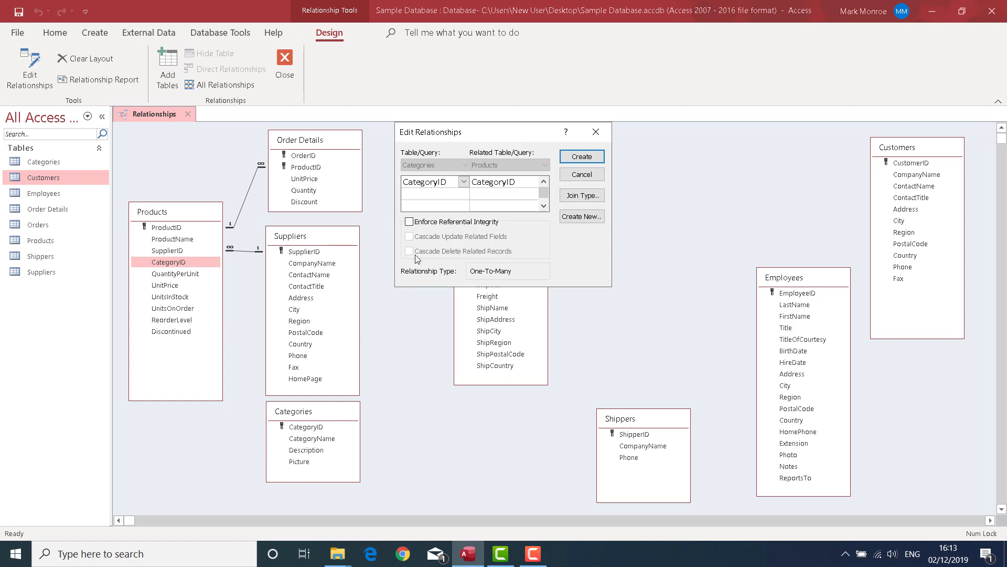
pyautogui.click(423, 222)
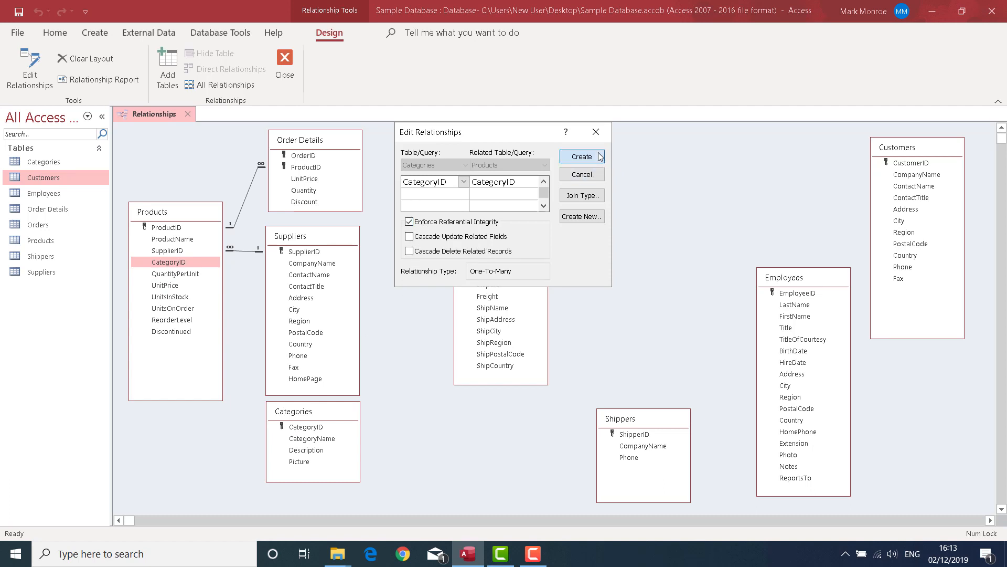
pyautogui.click(599, 157)
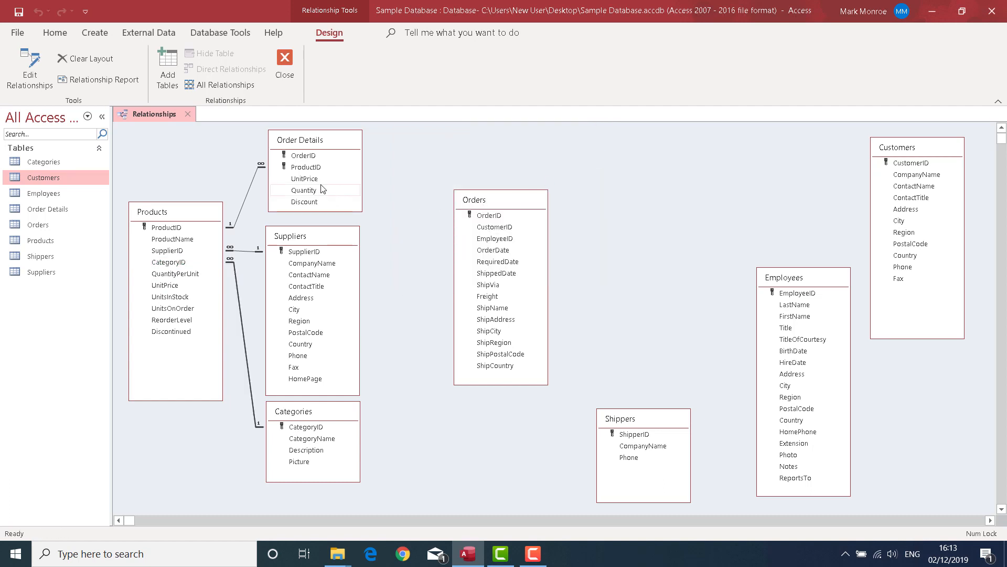
# Create a relationship from OrderID in Order Details to OrderID in Orders, enforcing referential integrity.
pyautogui.click(316, 156)
pyautogui.moveTo(320, 160); pyautogui.dragTo(512, 216)
pyautogui.click(473, 222)
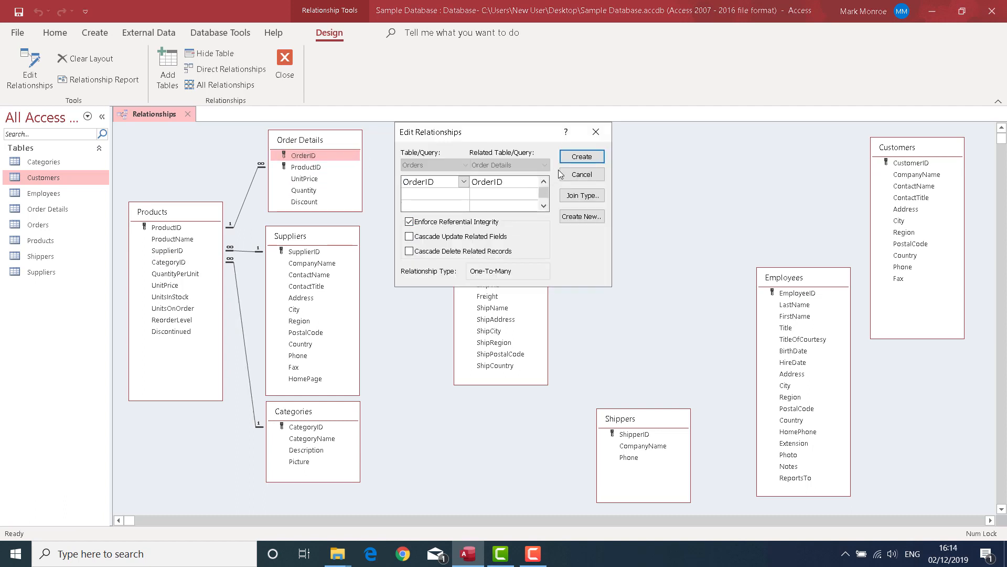
pyautogui.click(573, 158)
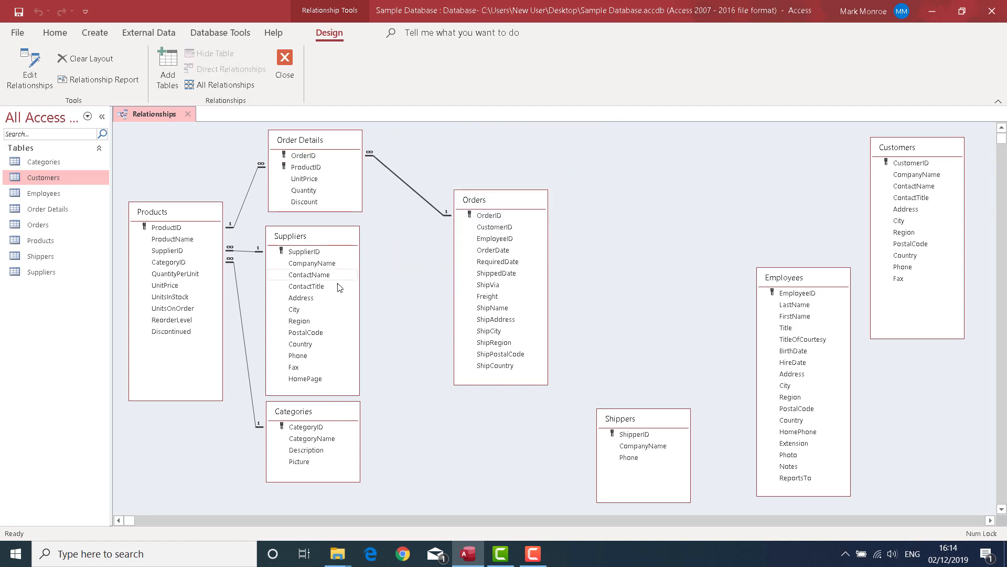
# Create a relationship from CustomerID in Orders to CustomerID in Customers, enforcing referential integrity.
pyautogui.moveTo(511, 227); pyautogui.dragTo(900, 165)
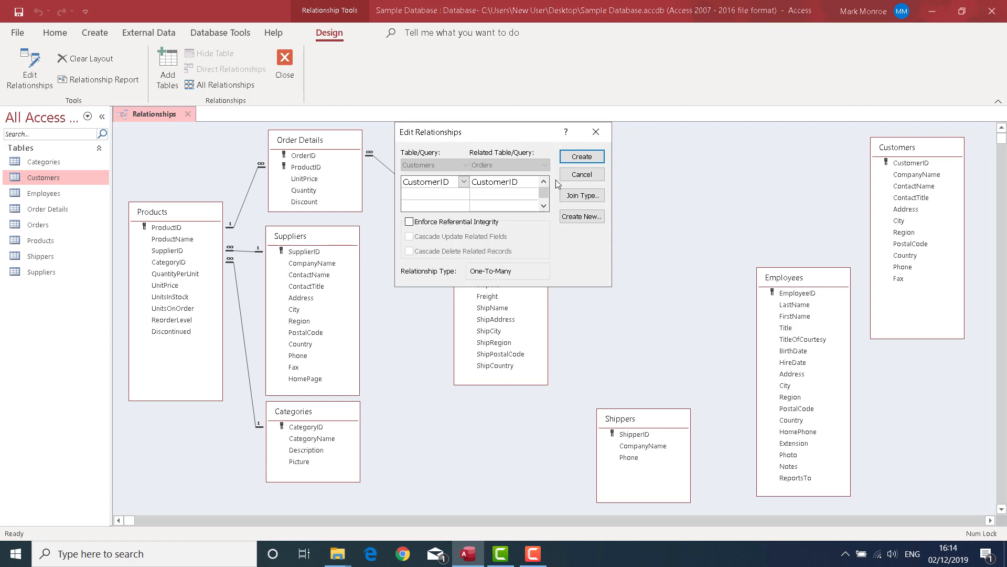
pyautogui.click(488, 222)
pyautogui.click(574, 160)
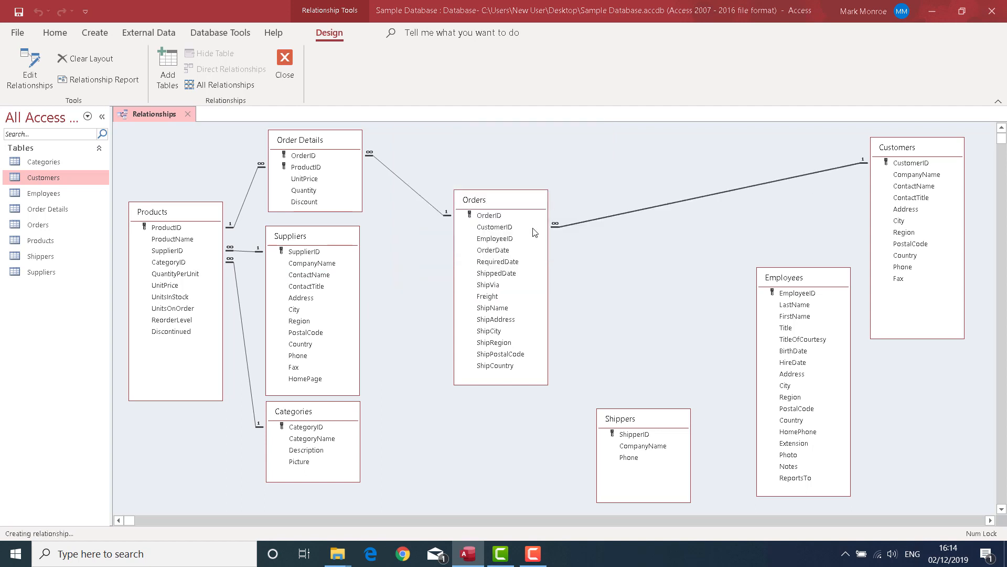
# Create a relationship from EmployeeID in Orders to EmployeeID in Employees, enforcing referential integrity.
pyautogui.moveTo(534, 238); pyautogui.dragTo(797, 298)
pyautogui.click(410, 221)
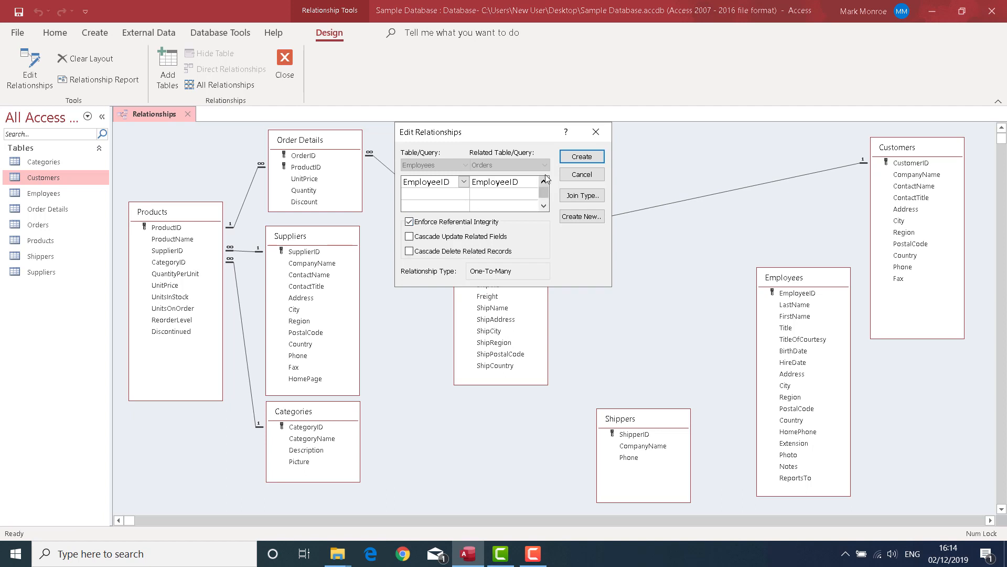
pyautogui.click(569, 160)
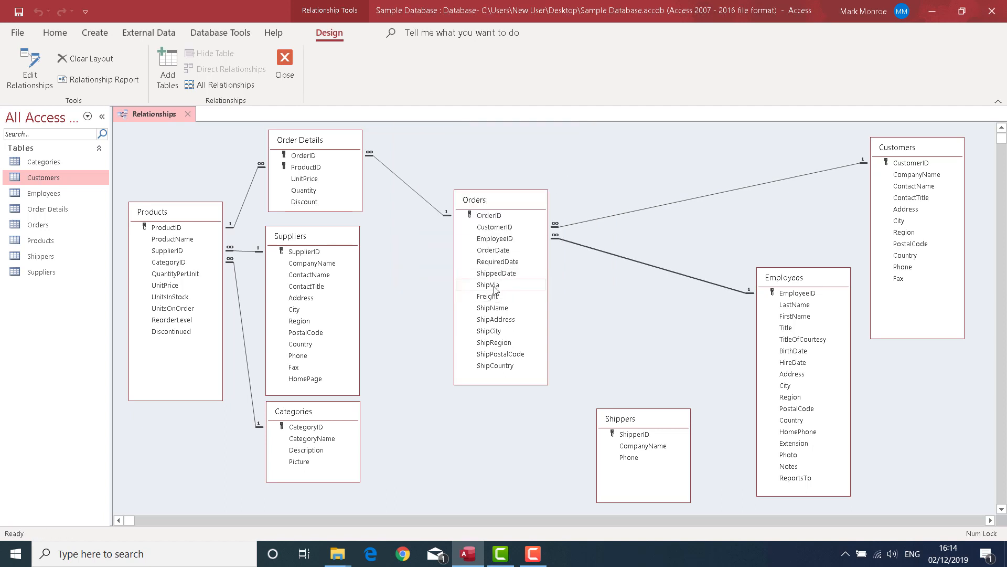
# Create a relationship from ShipVia in Orders to ShipperID in Shippers, enforcing referential integrity.
pyautogui.click(494, 288)
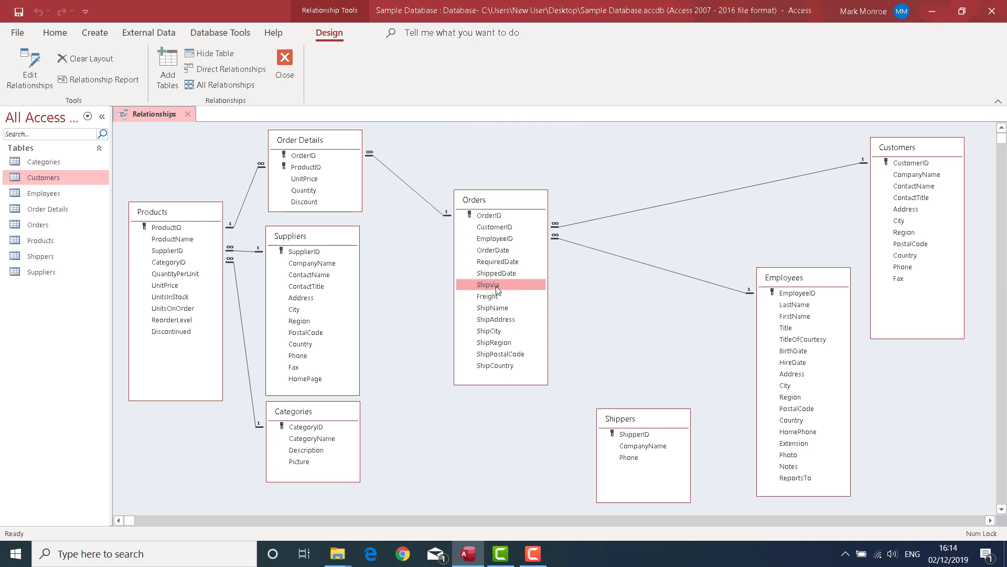
pyautogui.moveTo(498, 290)
pyautogui.mouseDown()
pyautogui.moveTo(637, 440)
pyautogui.moveTo(507, 285)
pyautogui.mouseUp()
pyautogui.moveTo(489, 286); pyautogui.dragTo(635, 434)
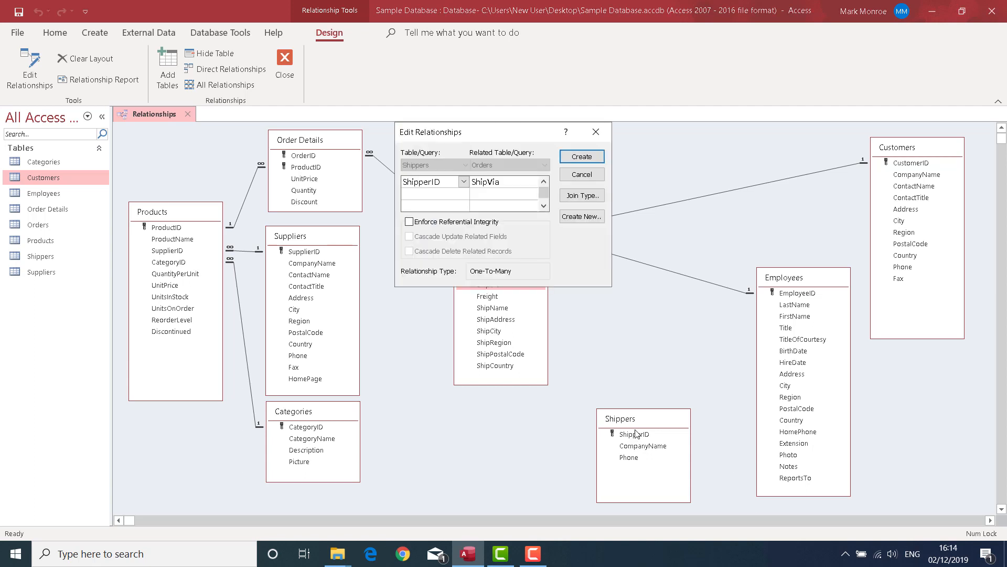
pyautogui.click(472, 222)
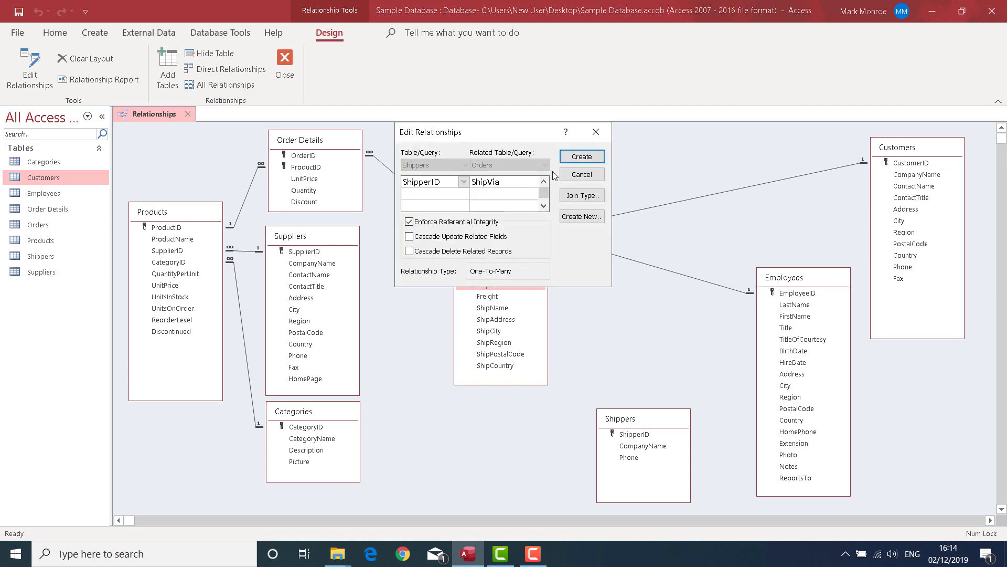
pyautogui.click(578, 157)
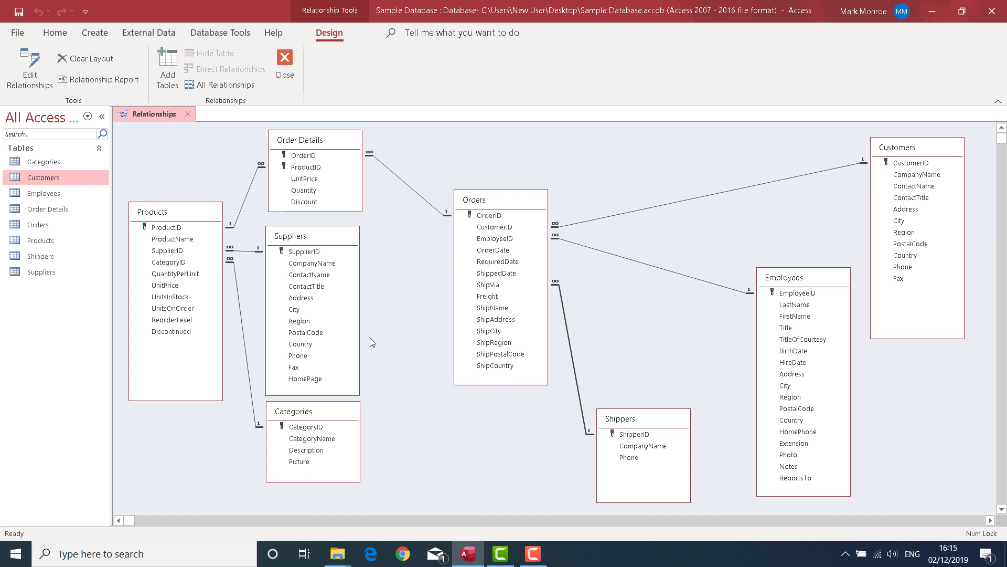
pyautogui.click(874, 163)
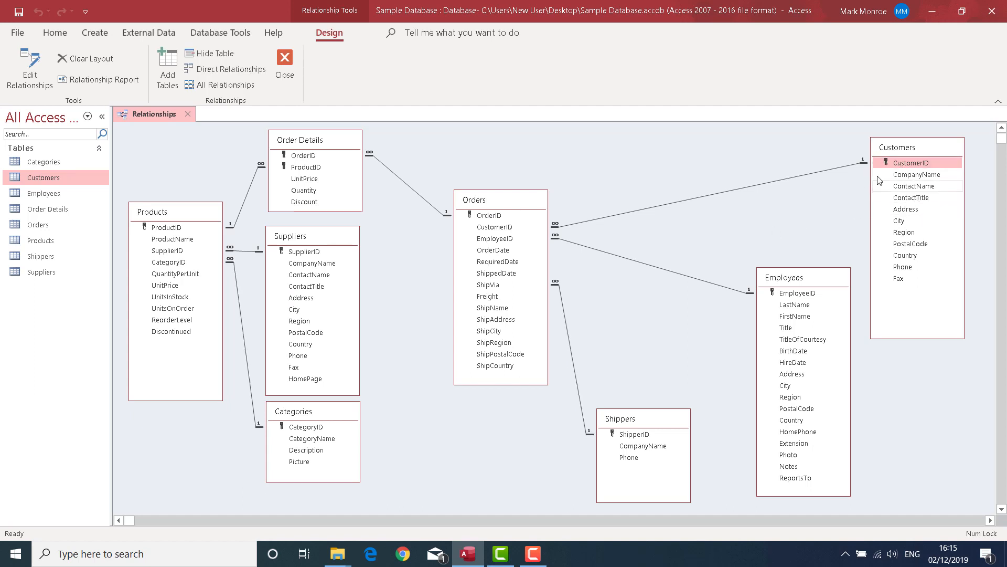
pyautogui.click(166, 218)
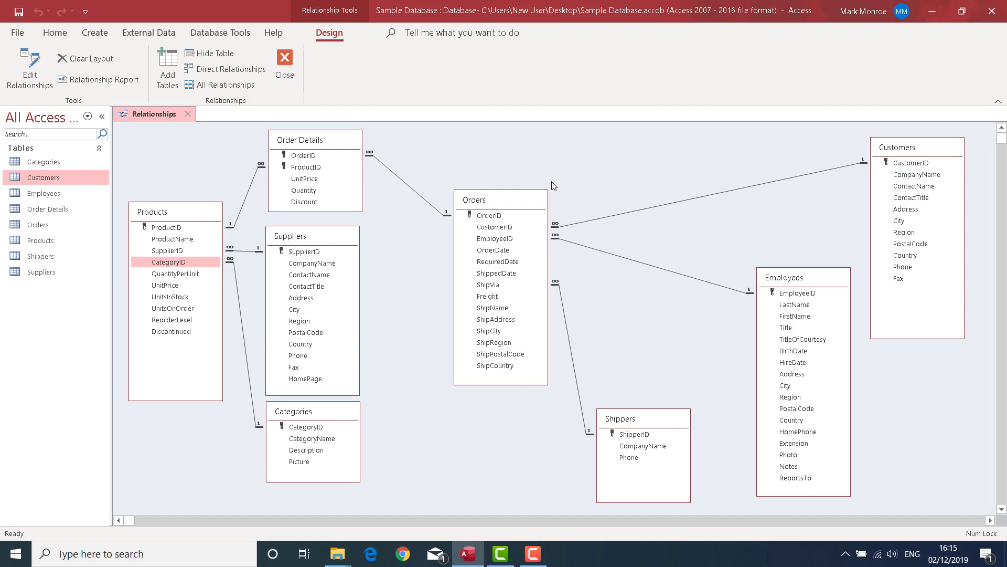
# Close the Relationships diagram and save the changes to its layout.
pyautogui.click(284, 60)
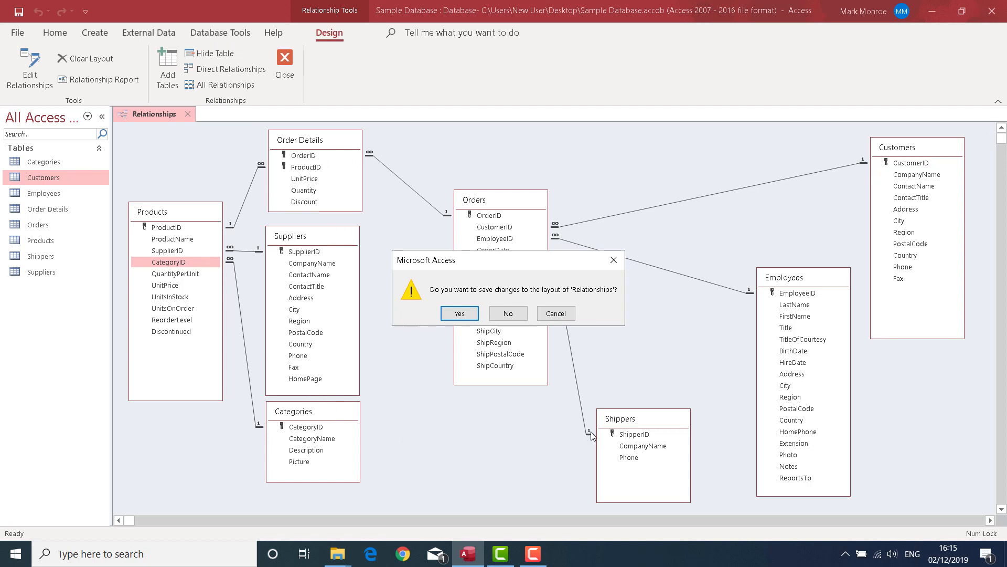
pyautogui.click(459, 313)
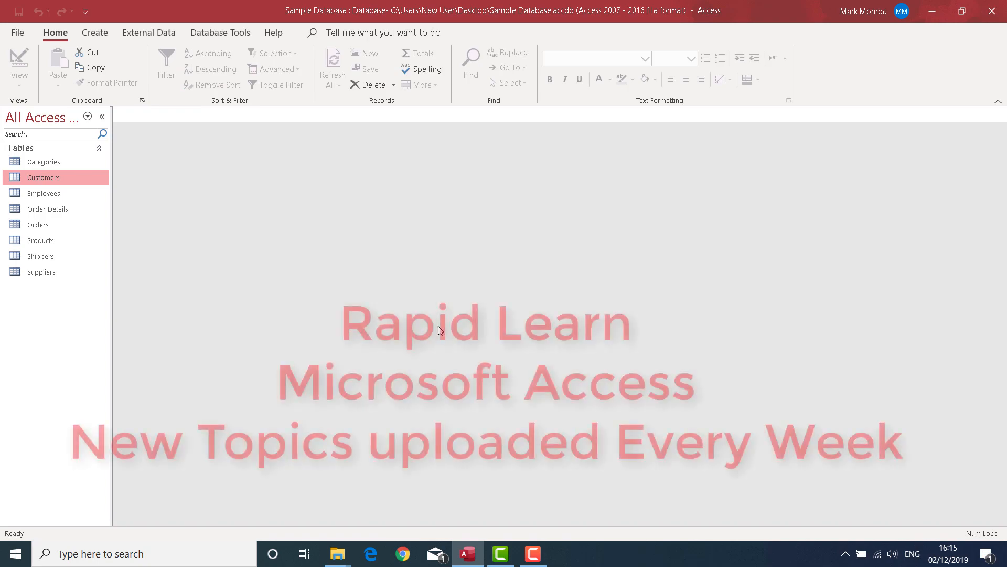